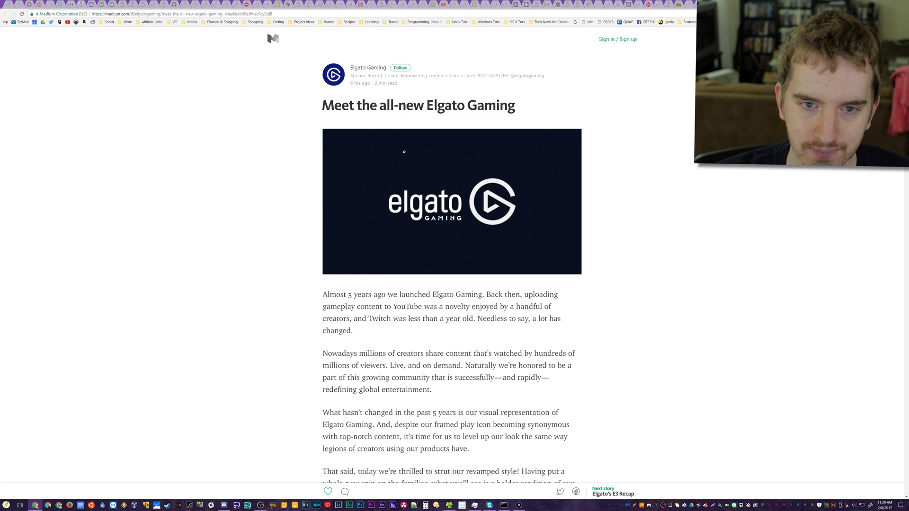
- Scroll the Elgato Gaming rebrand article down to the HD60 product boxes and back up
scroll(527, 228, down, 4)
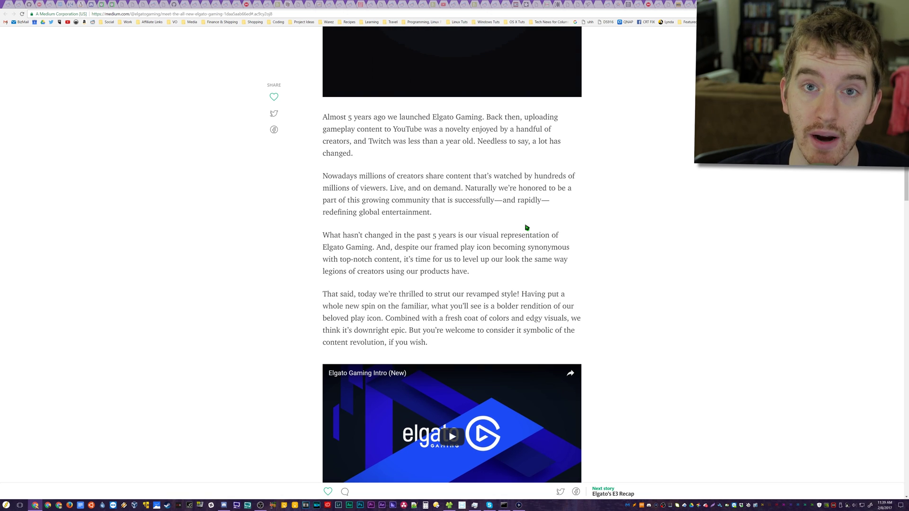
scroll(527, 228, down, 3)
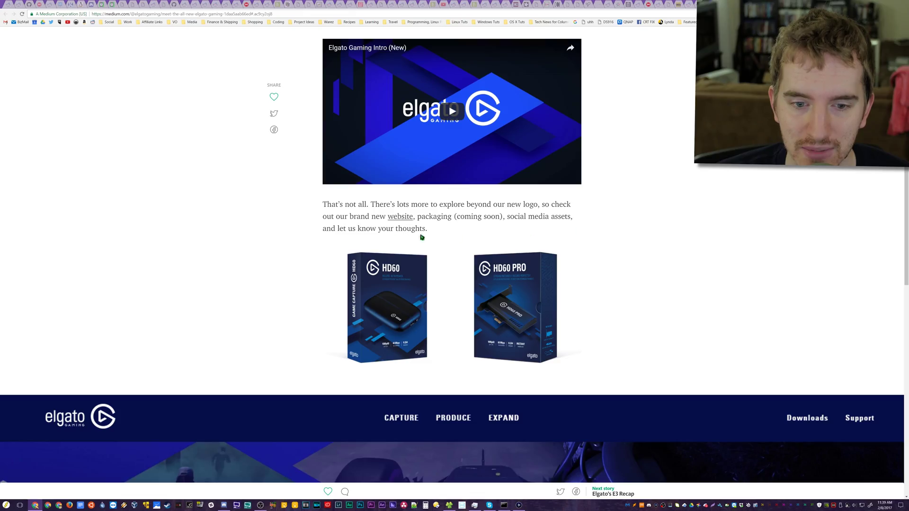
scroll(457, 257, up, 4)
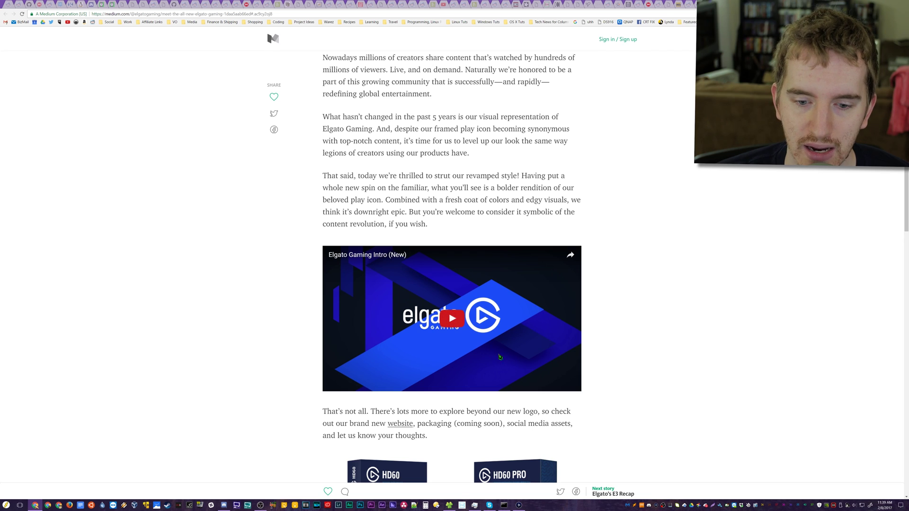
scroll(484, 375, down, 3)
scroll(484, 375, up, 9)
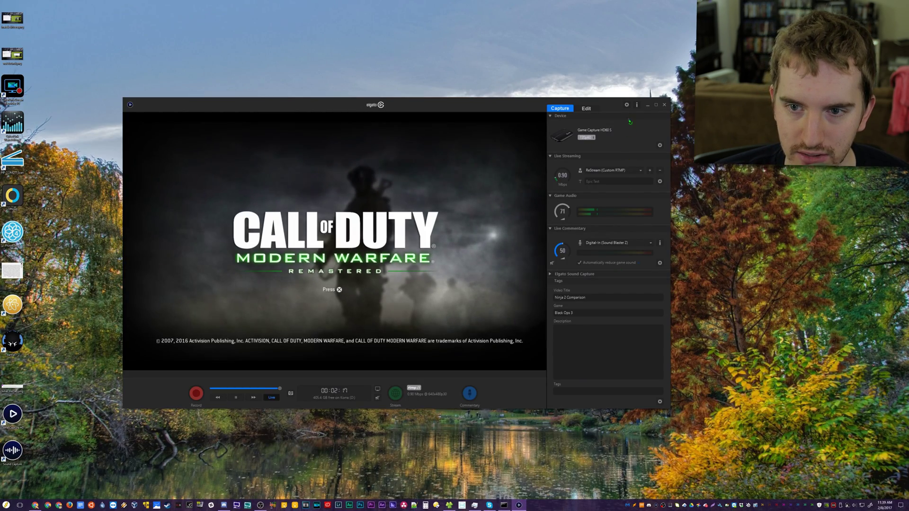
- Open Preferences and step through the Capture, Sharing and Updates tabs to Hotkeys
click(627, 105)
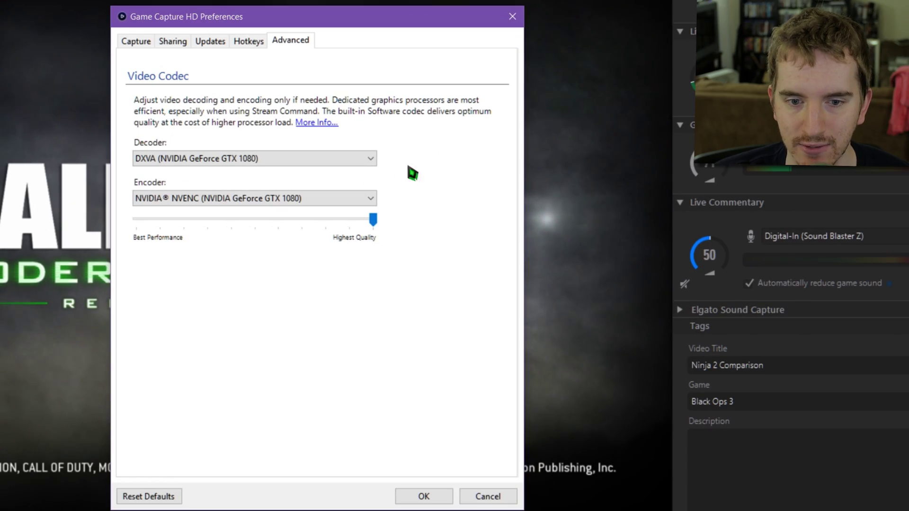
click(119, 37)
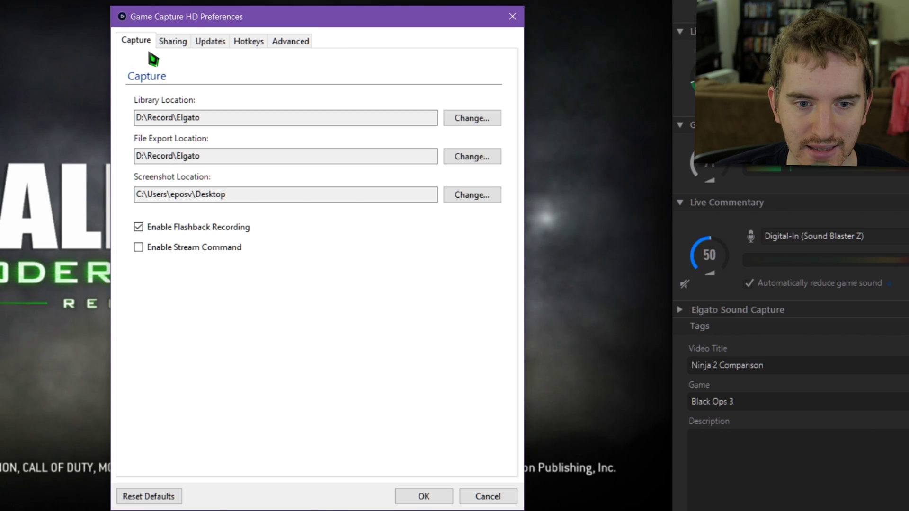
click(186, 45)
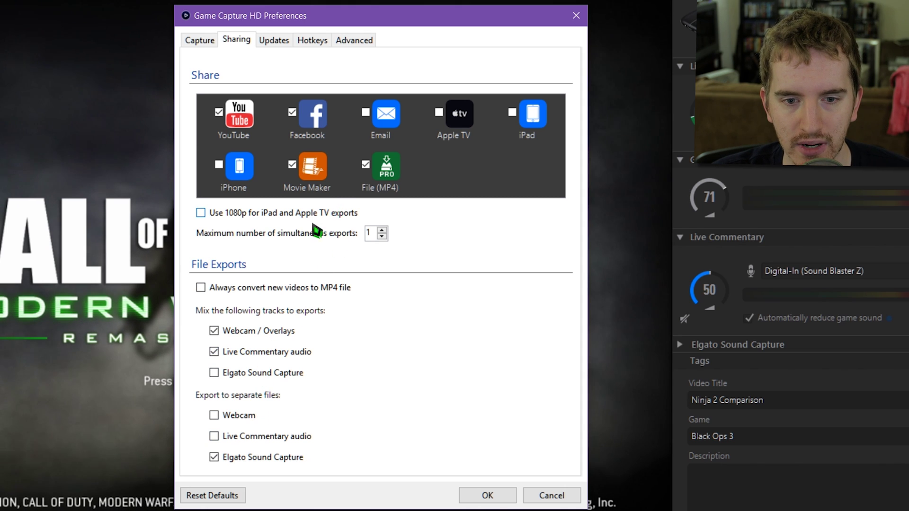
click(283, 37)
click(299, 43)
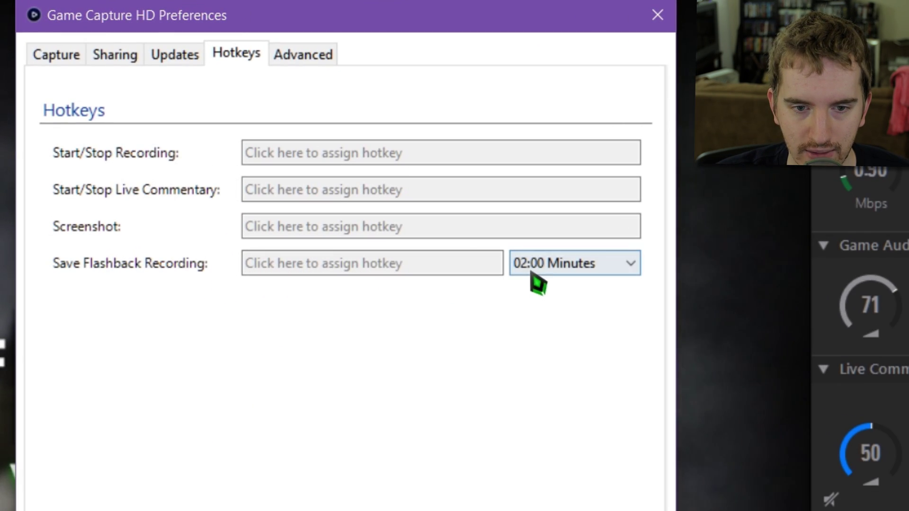
- Assign Alt+F10 to Save Flashback Recording and set the flashback length to 05:00 Minutes
click(321, 265)
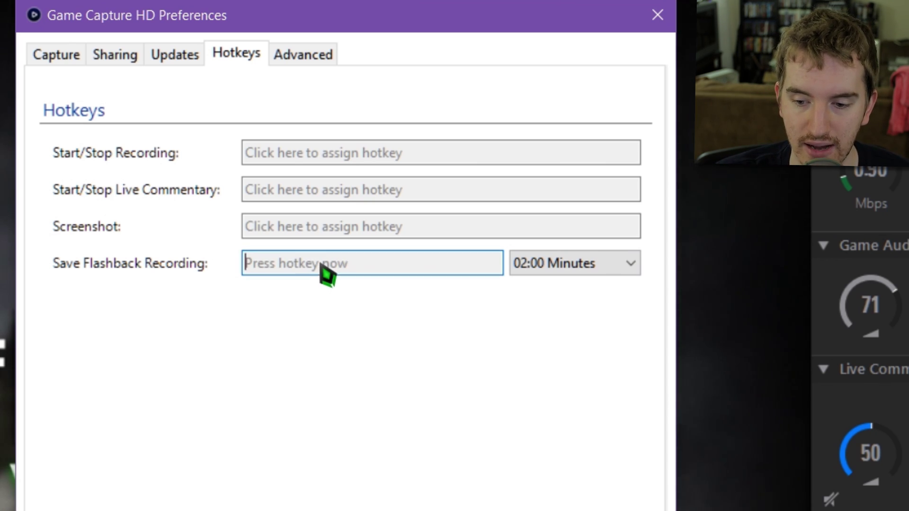
key(alt+F10)
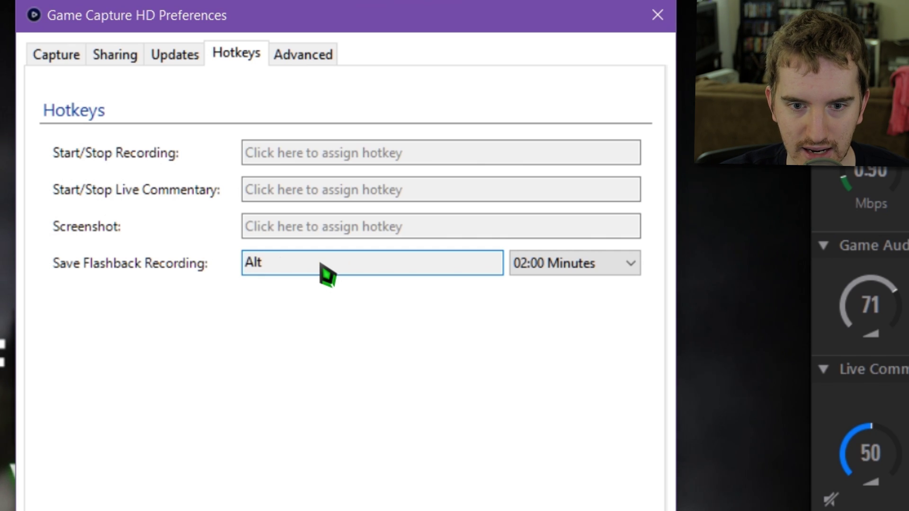
click(568, 259)
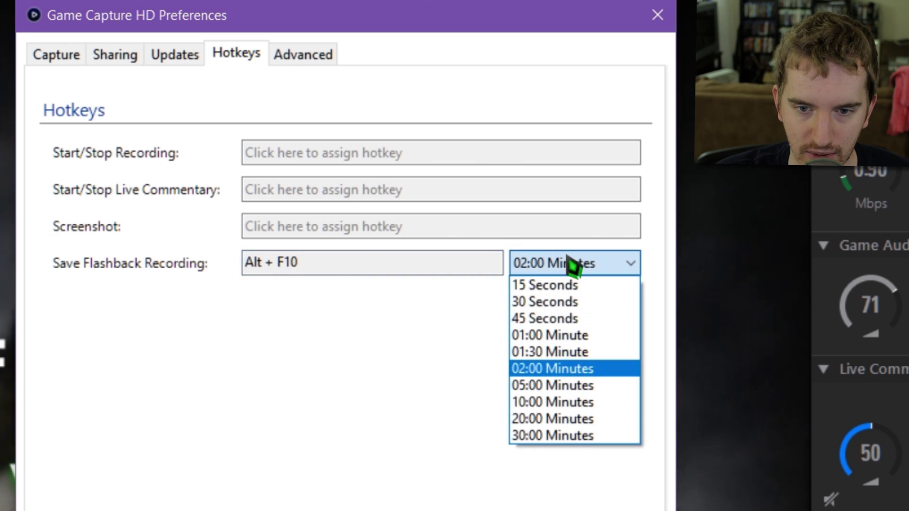
click(525, 403)
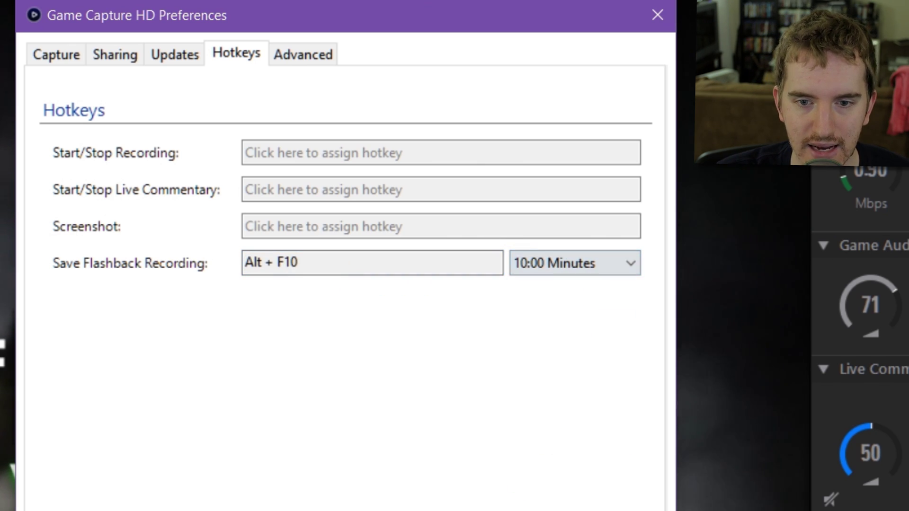
click(636, 263)
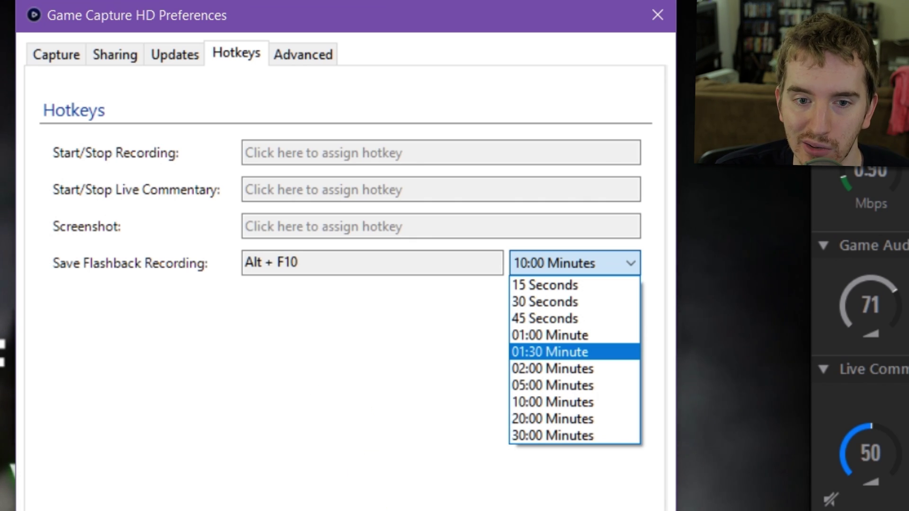
click(503, 324)
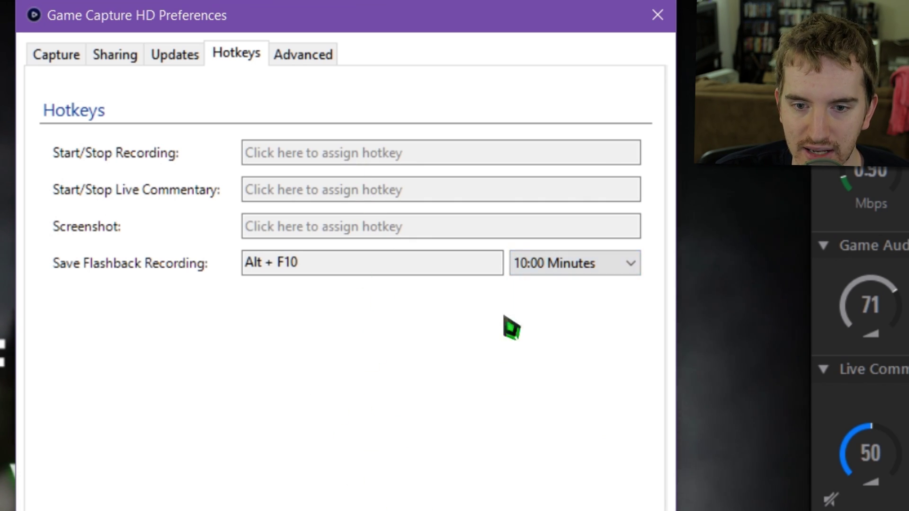
click(602, 260)
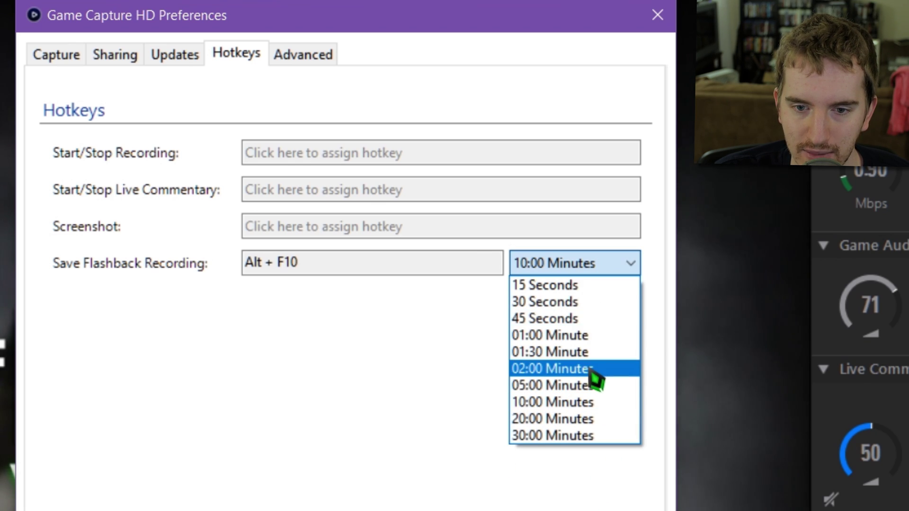
click(592, 385)
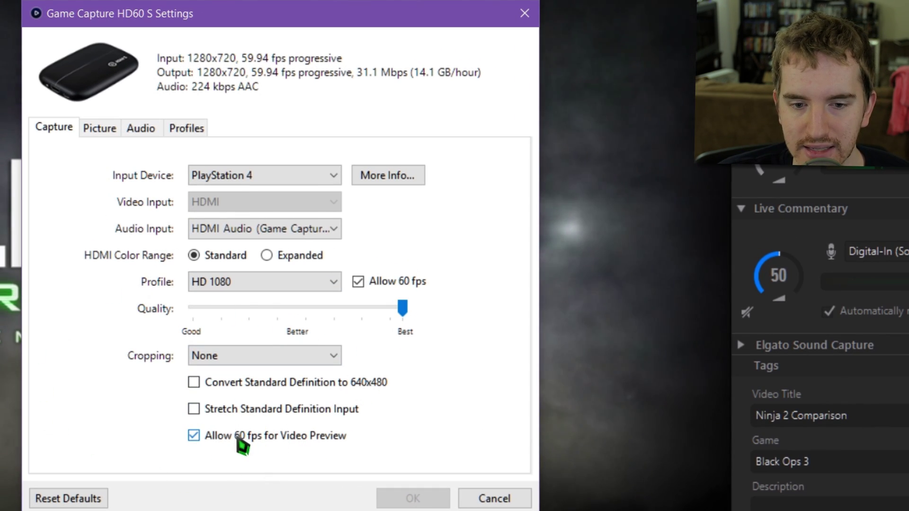
- Toggle the 60 fps preview off and back on, browse Picture and Profiles, then cancel HD60 S Settings
click(286, 439)
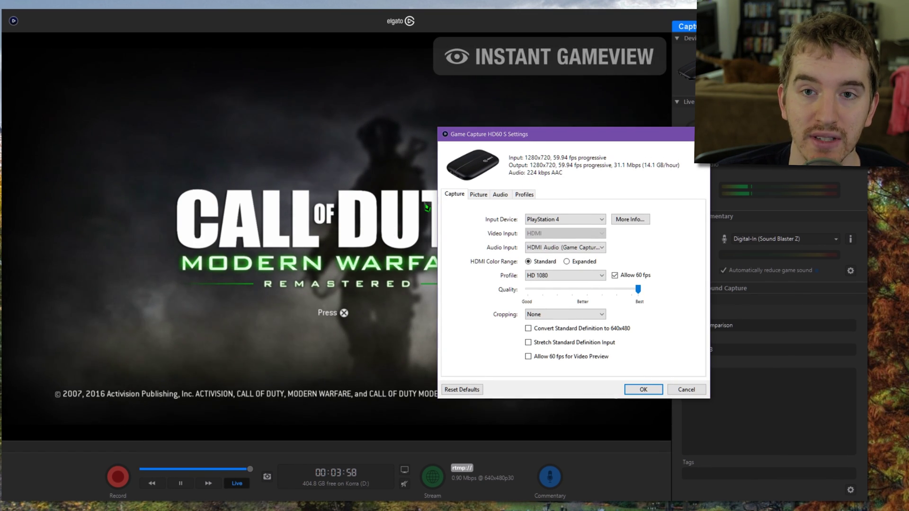
drag(552, 137, 391, 138)
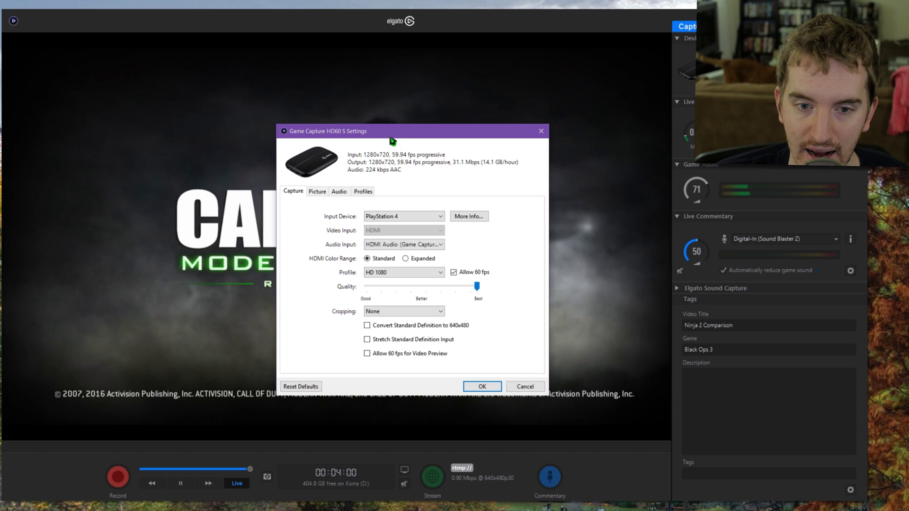
click(414, 353)
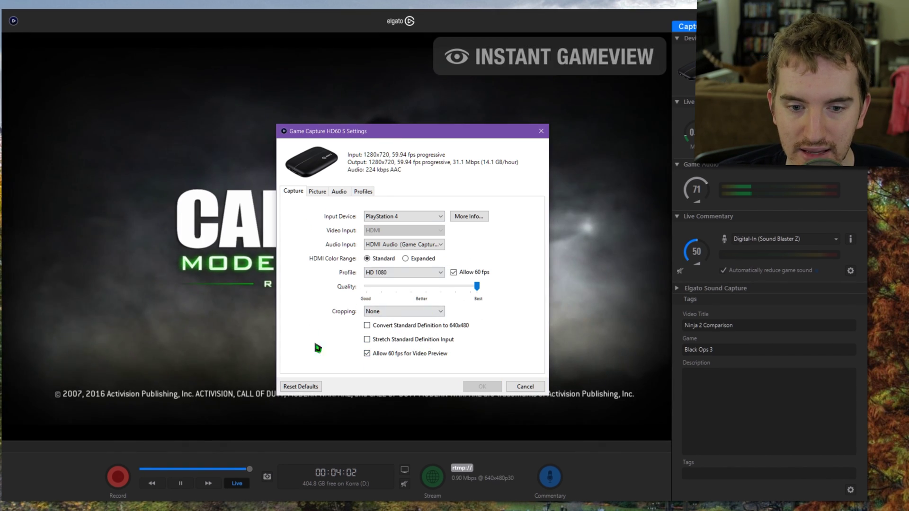
click(318, 191)
click(362, 192)
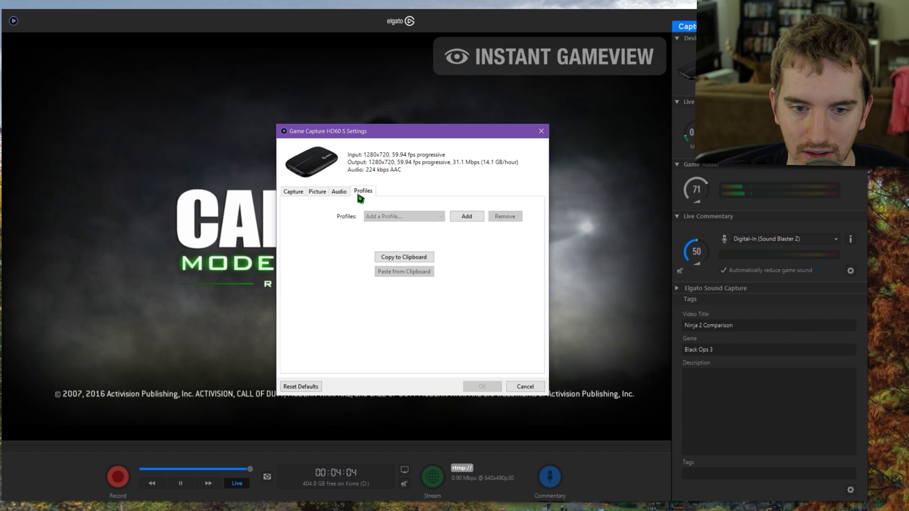
click(315, 192)
click(297, 191)
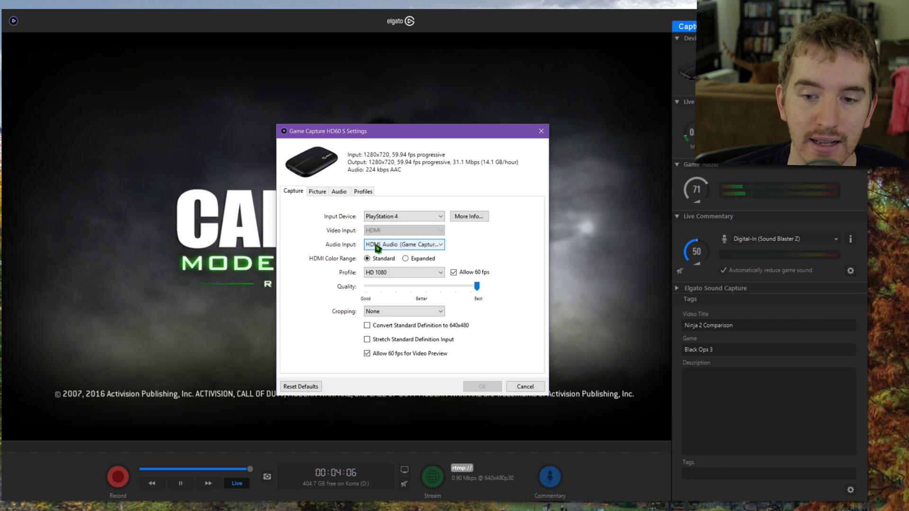
click(520, 386)
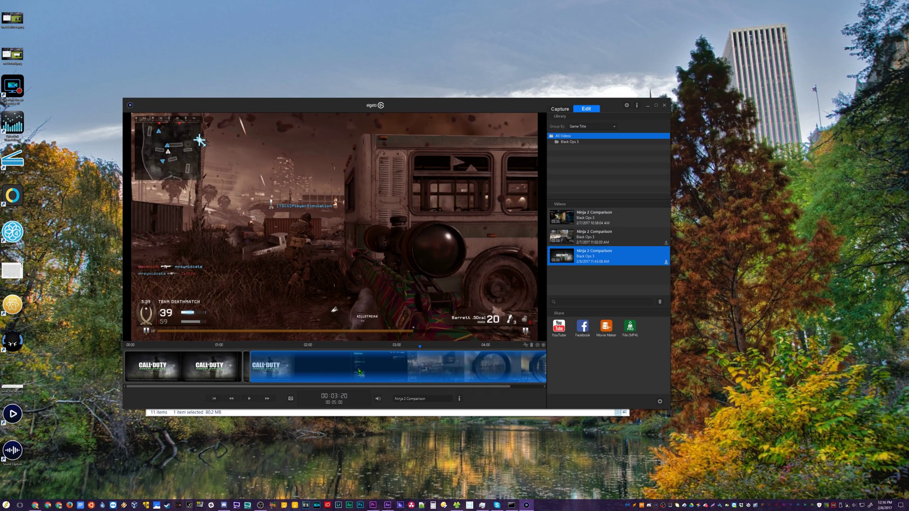
- Bring up the timeline context menu for the Ninja 2 Comparison recording
right_click(360, 372)
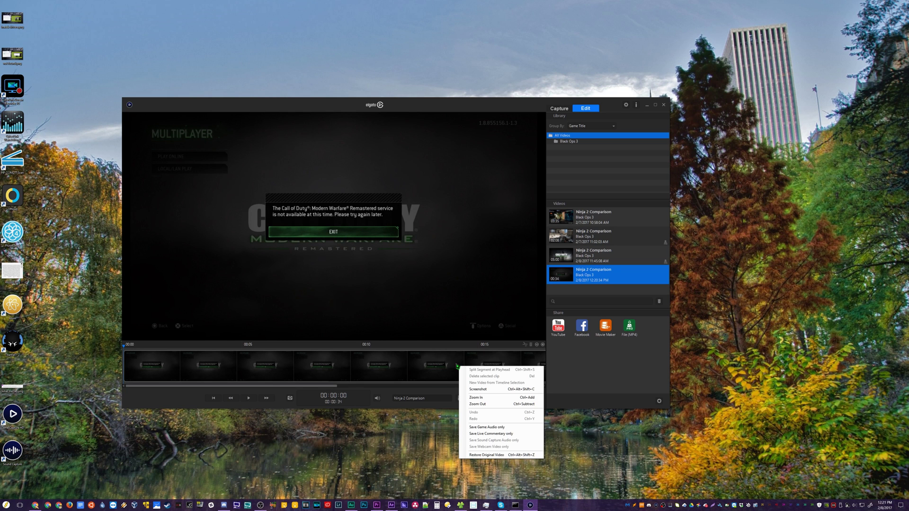
- Save only the live commentary track from the 34-second clip and check the share queue
click(422, 362)
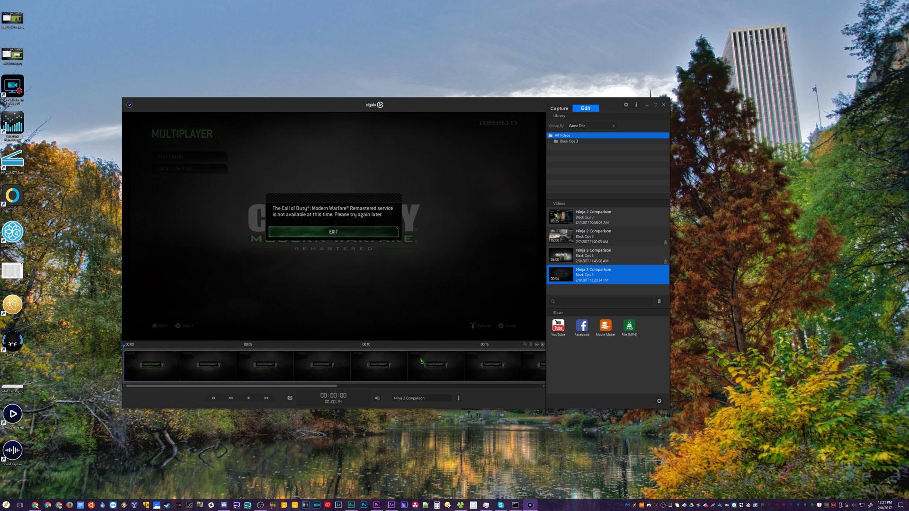
right_click(421, 359)
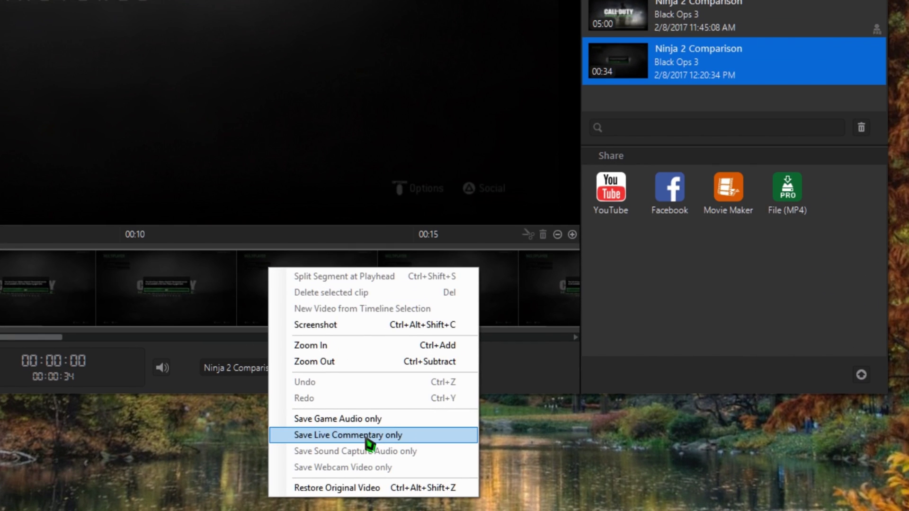
click(368, 438)
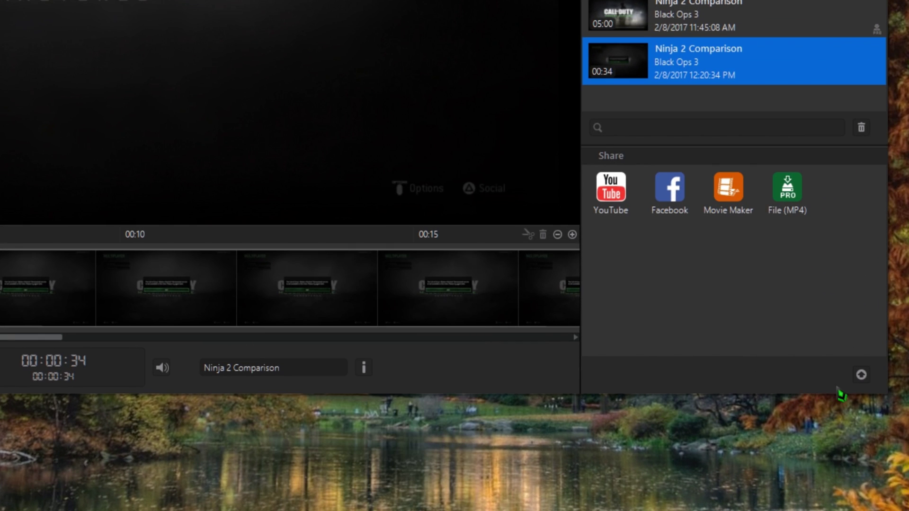
click(858, 375)
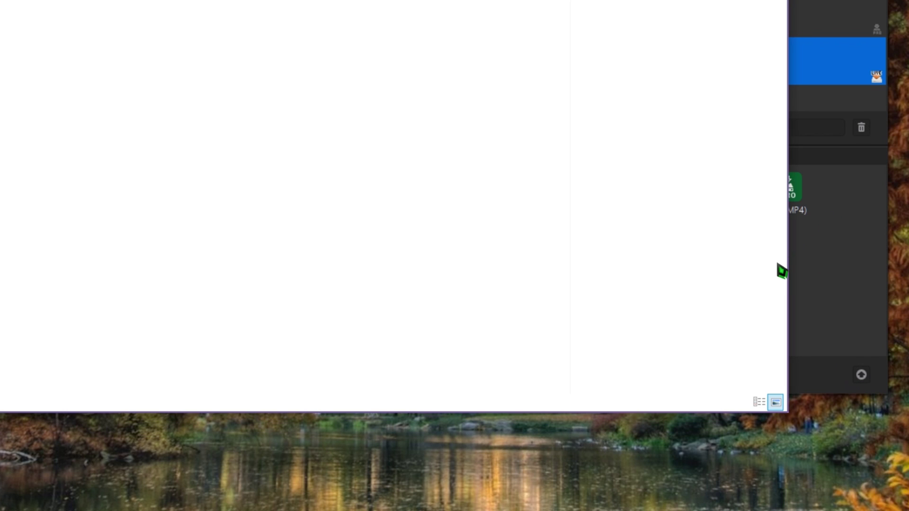
click(817, 282)
click(744, 462)
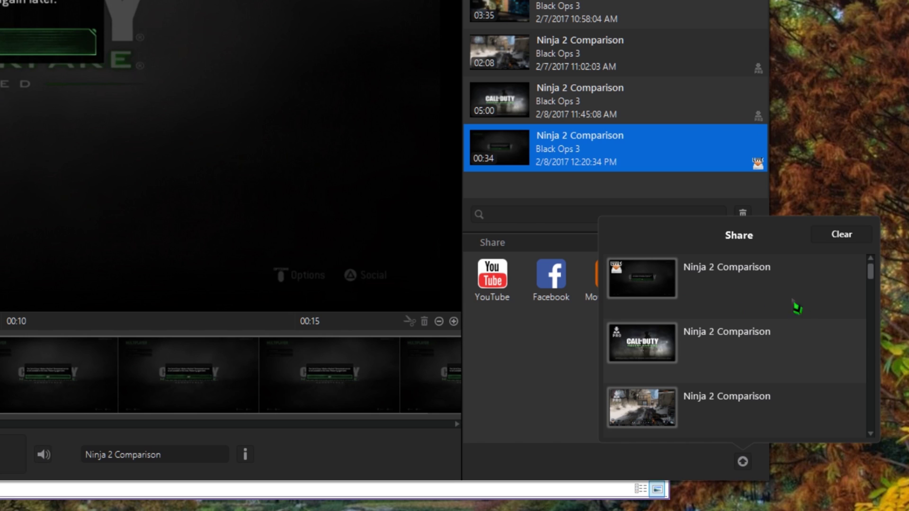
- Clear the finished exports from the share queue and delete the exported files
right_click(334, 379)
click(337, 438)
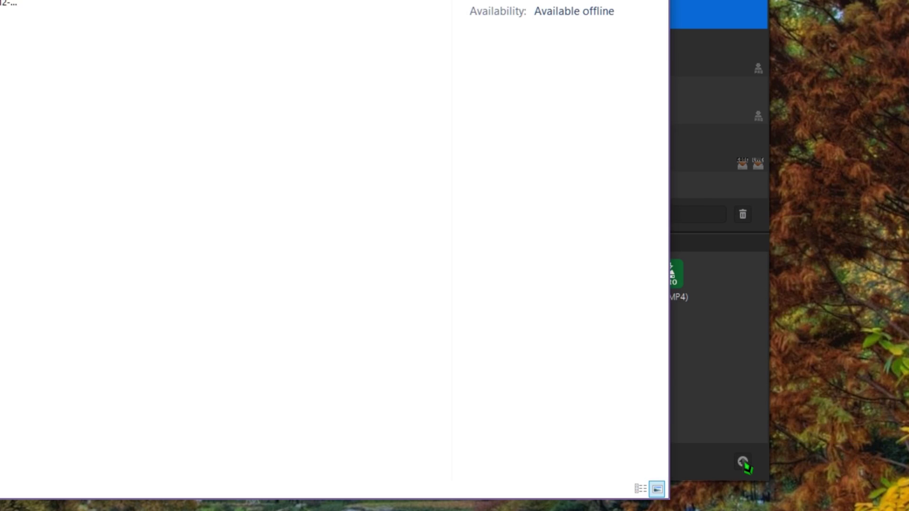
click(744, 463)
click(832, 238)
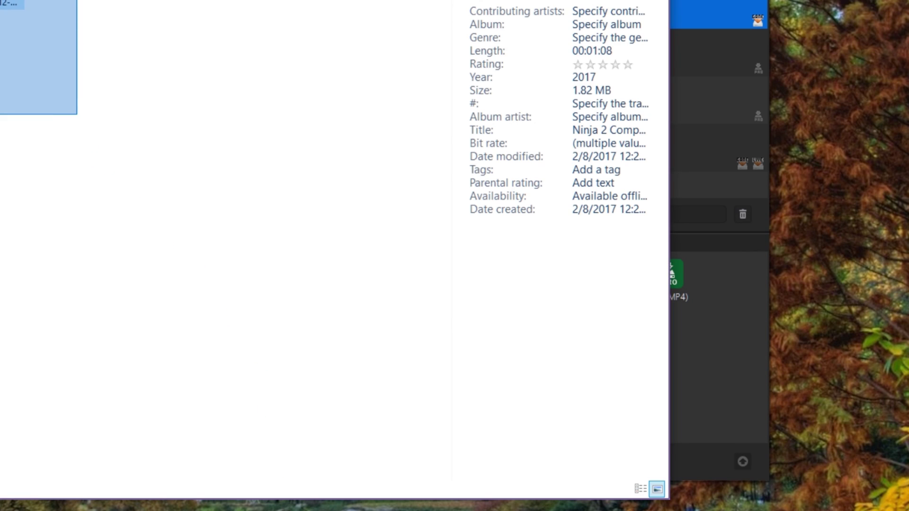
key(Delete)
click(290, 103)
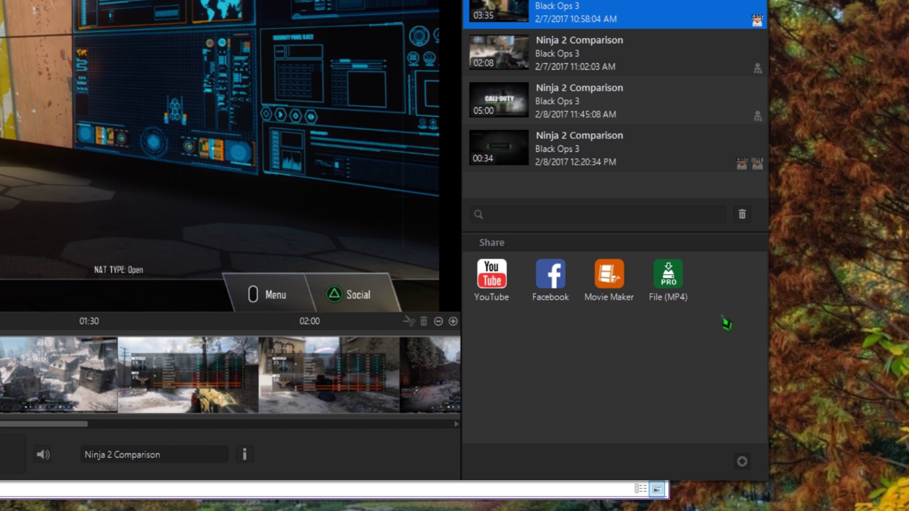
- Export only the game audio from the 3:35 clip and watch its progress in the share queue
right_click(306, 354)
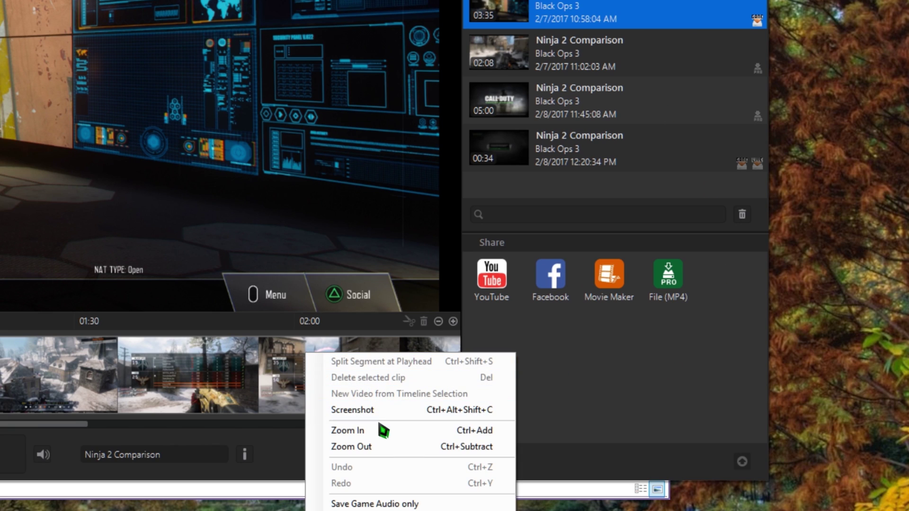
click(397, 505)
click(742, 463)
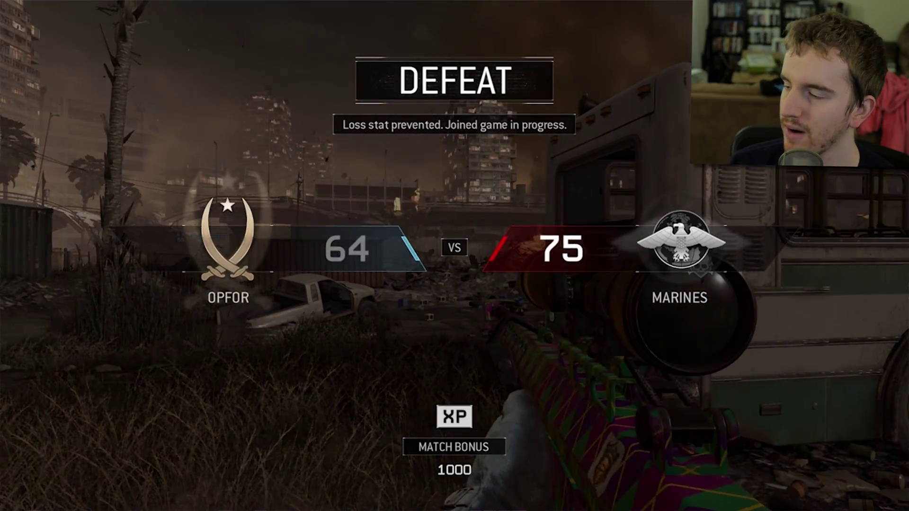
- Leave full-screen view and save a flashback recording of recent gameplay with Alt+F10
key(Escape)
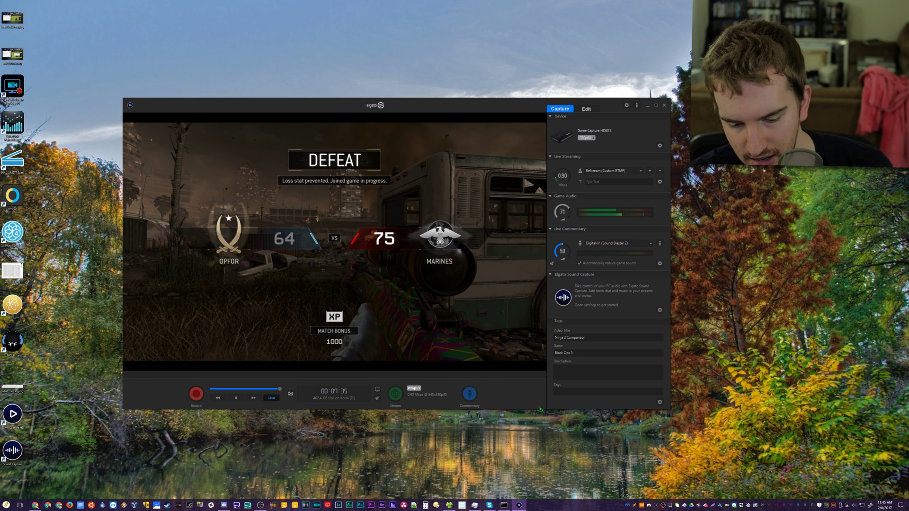
key(alt+F10)
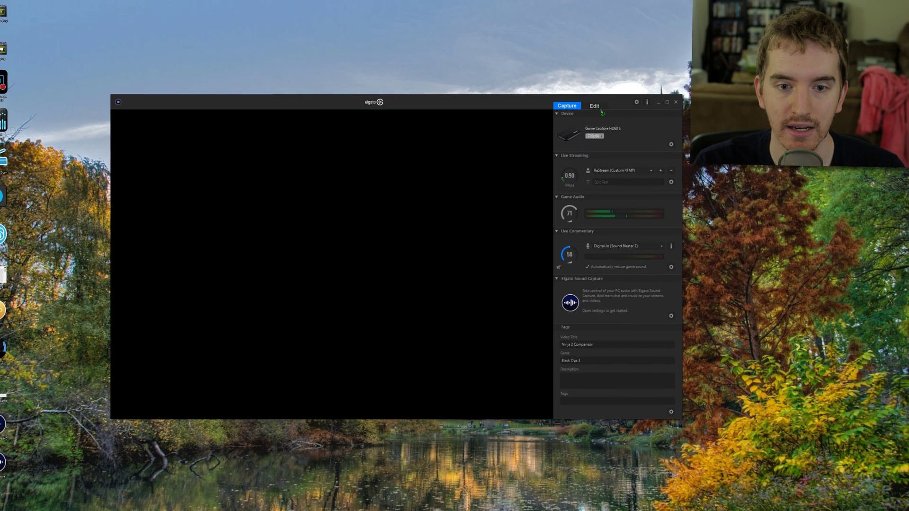
- In the Edit library, play the newest 05:00 clip from 04:46 to show the sniper kill
click(586, 109)
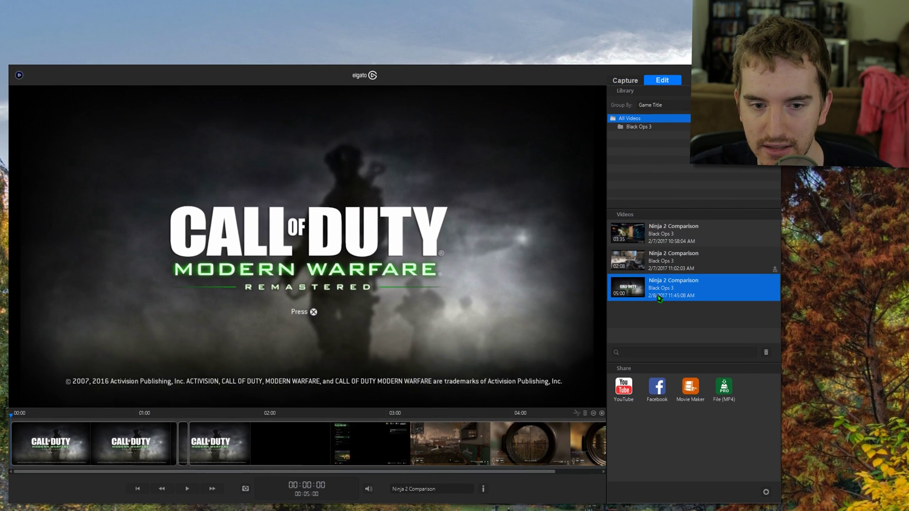
click(524, 446)
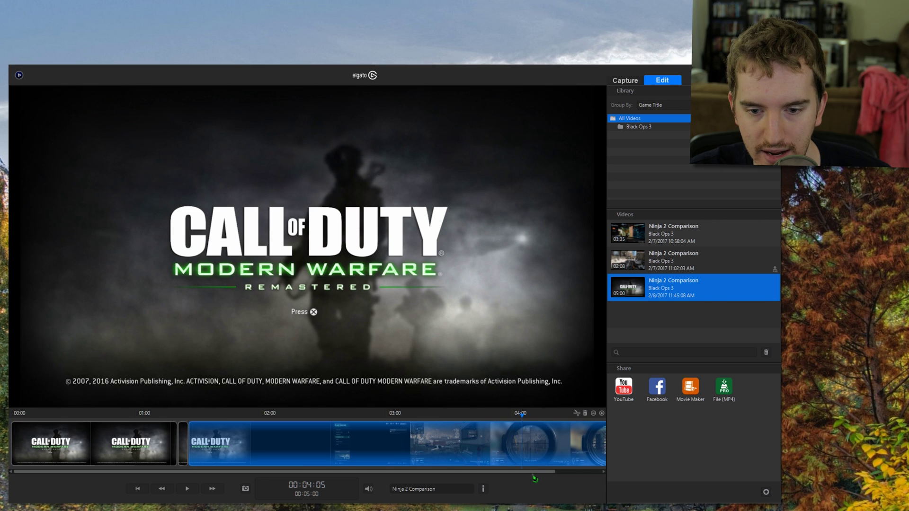
drag(535, 472, 572, 472)
click(570, 456)
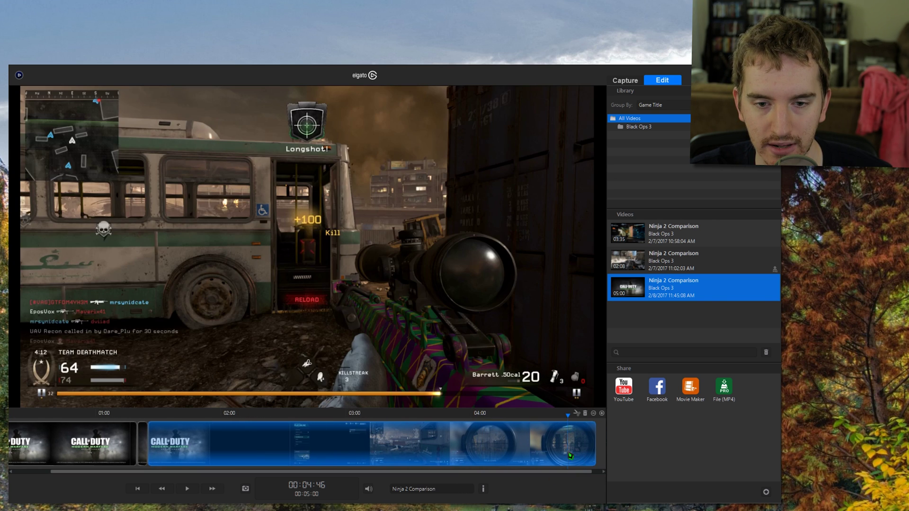